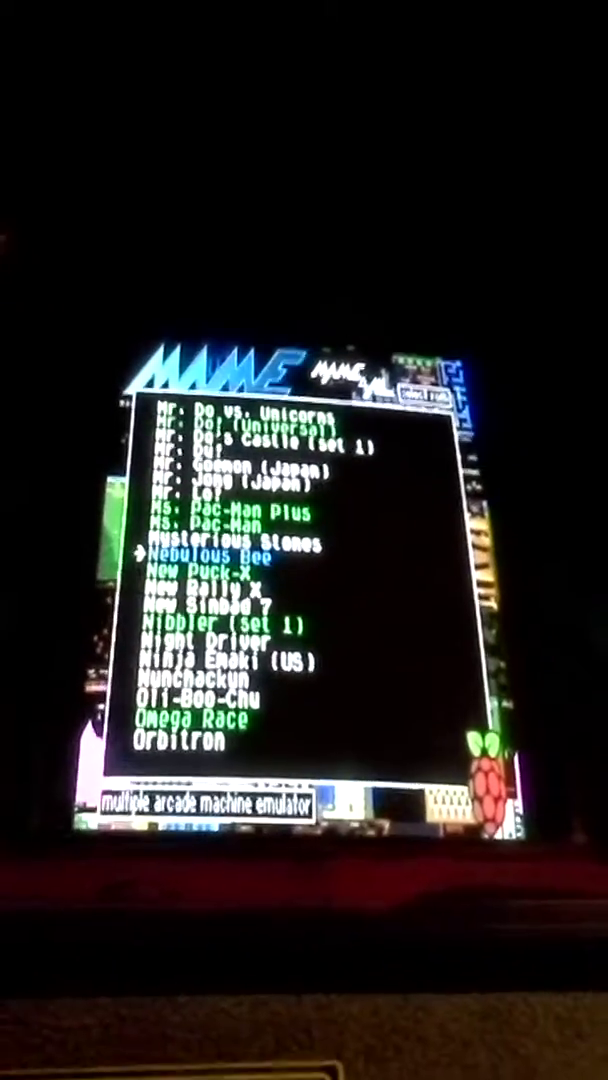
- Move the game list selection down one entry to Nibbler (set 1)
key(Down)
key(Down)
key(Down)
key(Down)
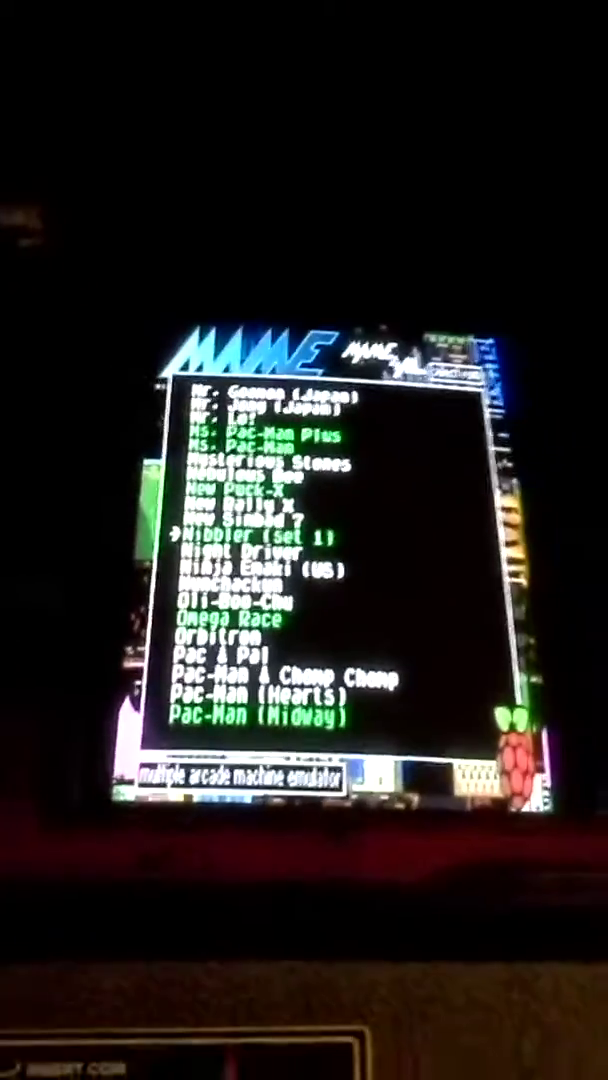